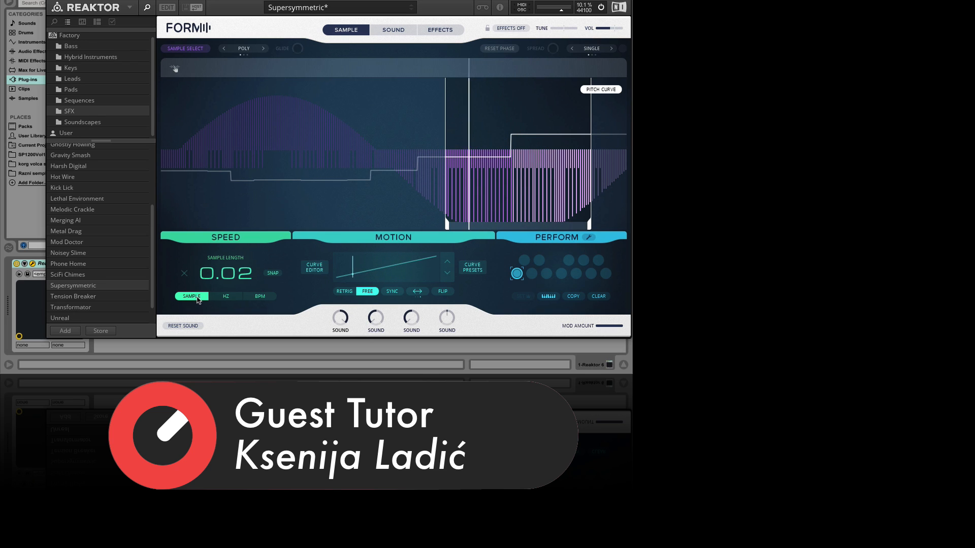
# Cycle the speed mode through Hz and BPM and return it to Sample
pyautogui.click(222, 297)
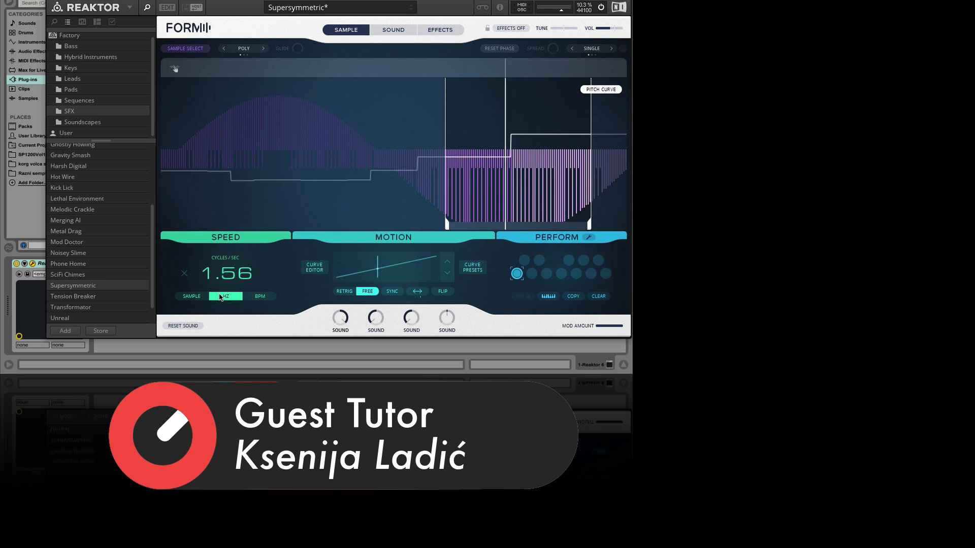
pyautogui.click(249, 299)
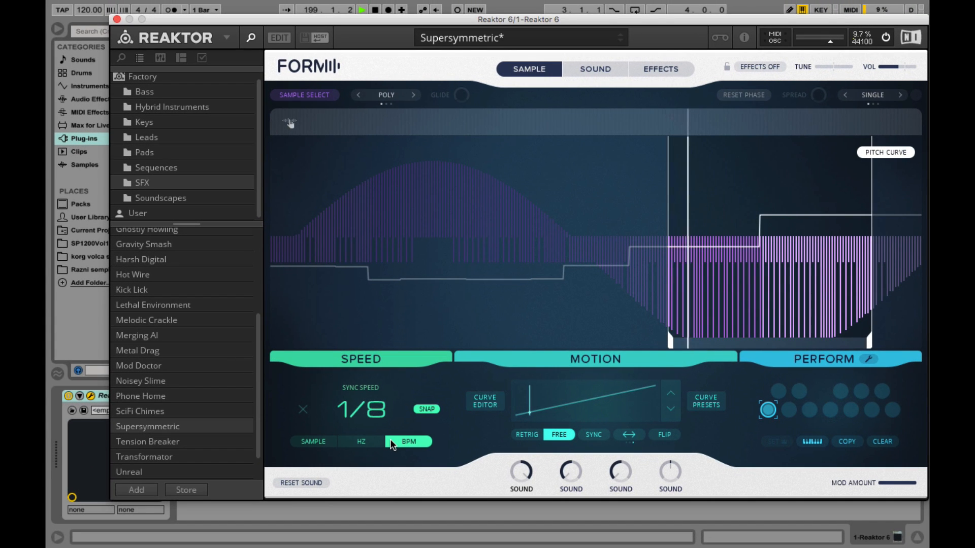
pyautogui.click(328, 445)
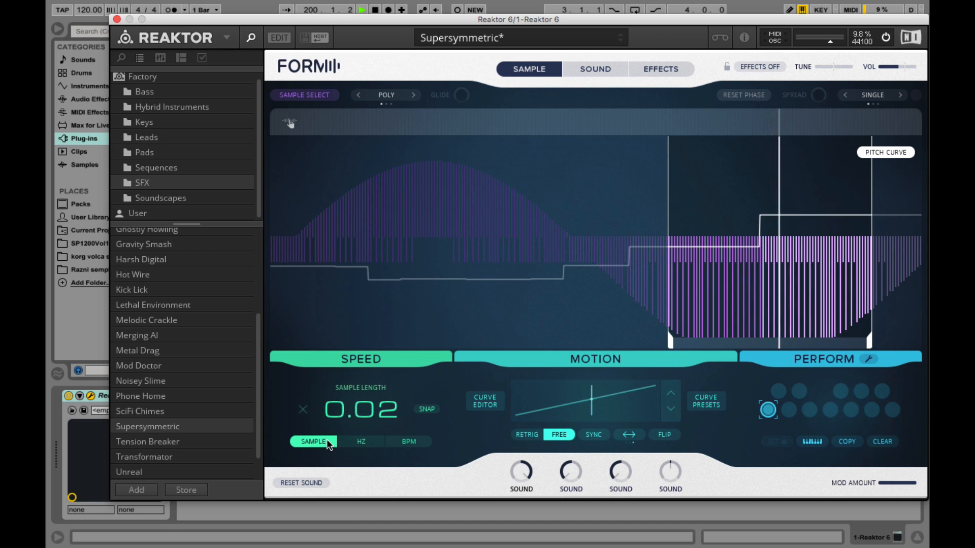
# Open the speed modulation popup and inspect its three modulation slots
pyautogui.click(348, 387)
pyautogui.click(334, 354)
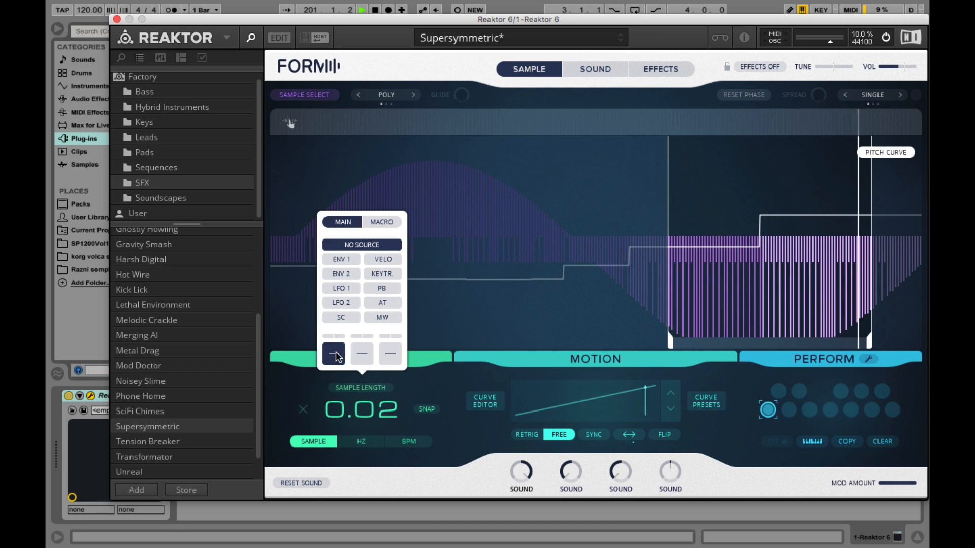
pyautogui.click(356, 355)
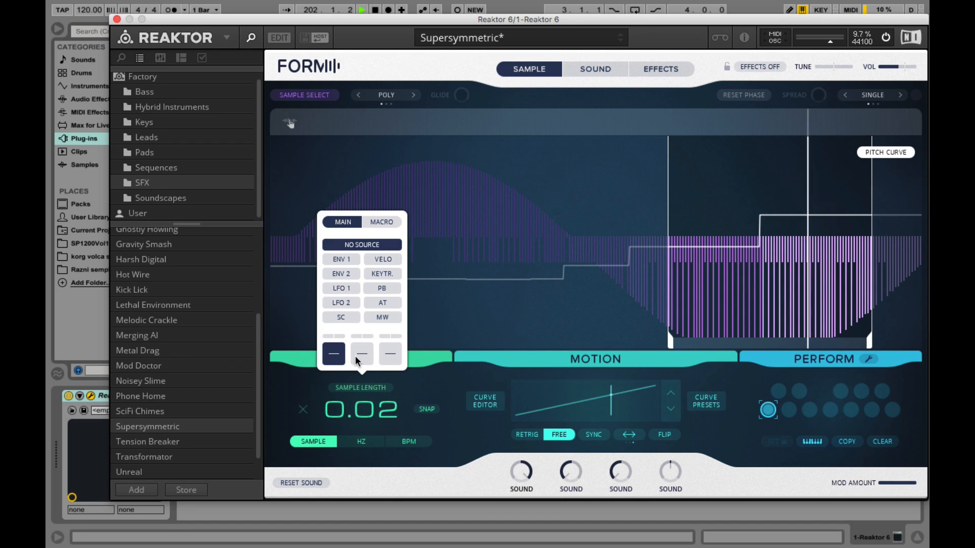
pyautogui.click(385, 355)
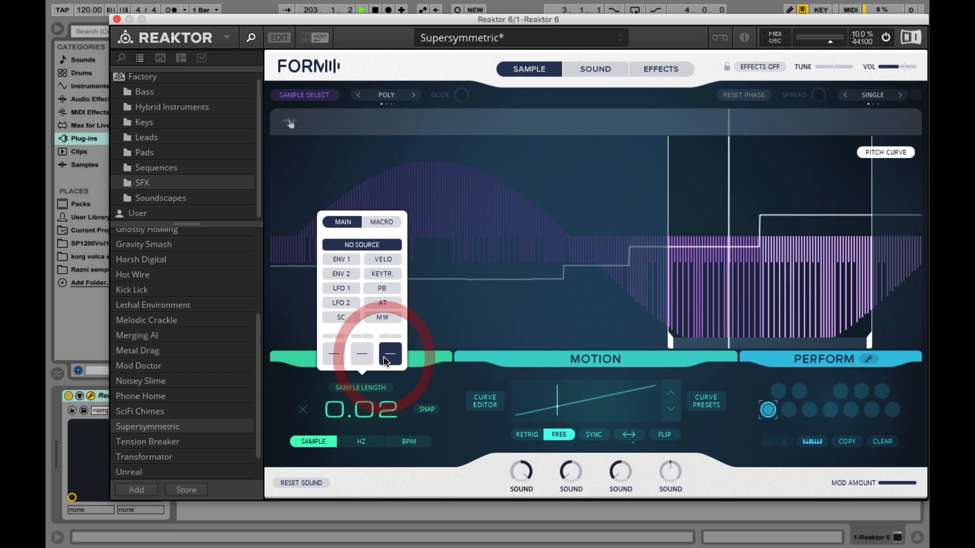
# Switch the speed mode to Hz and BPM, close the popup, and return to Sample mode
pyautogui.click(363, 440)
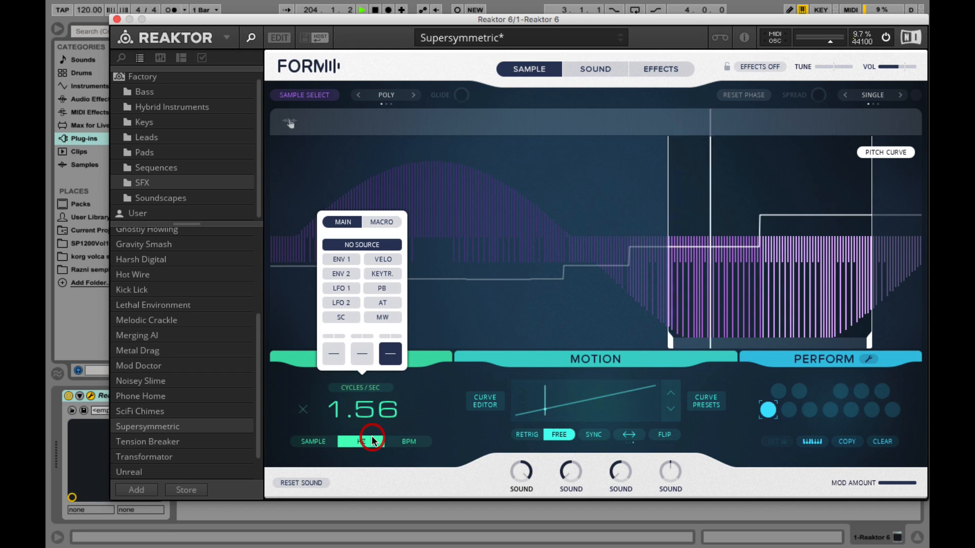
pyautogui.click(402, 441)
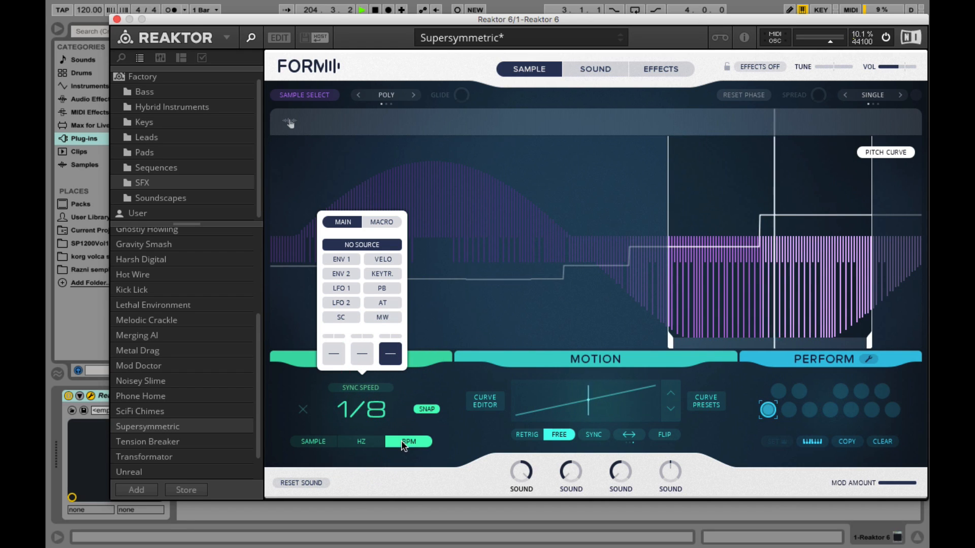
pyautogui.click(361, 386)
pyautogui.click(326, 441)
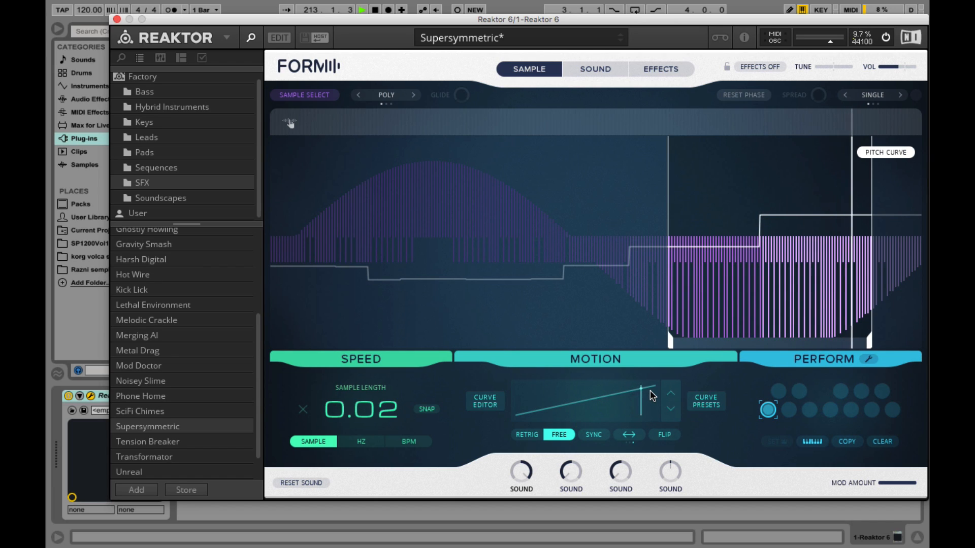
# Open and close the curve presets browser, then open and close the first macro knob's label menu
pyautogui.click(710, 404)
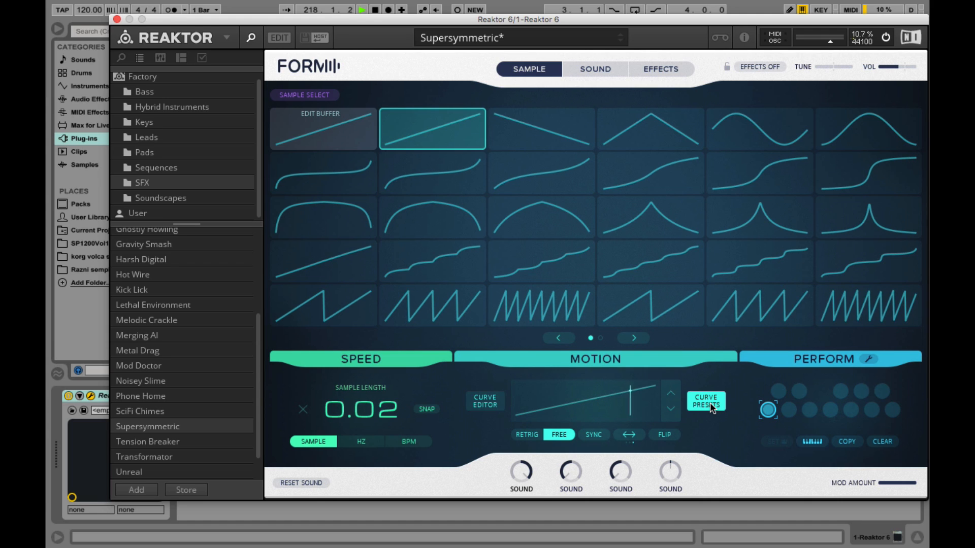
pyautogui.click(709, 403)
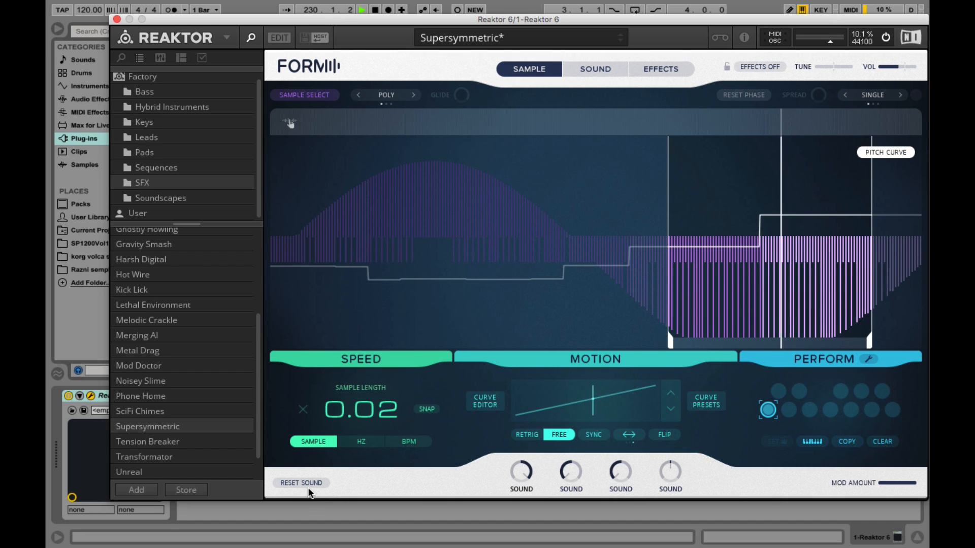
pyautogui.click(520, 489)
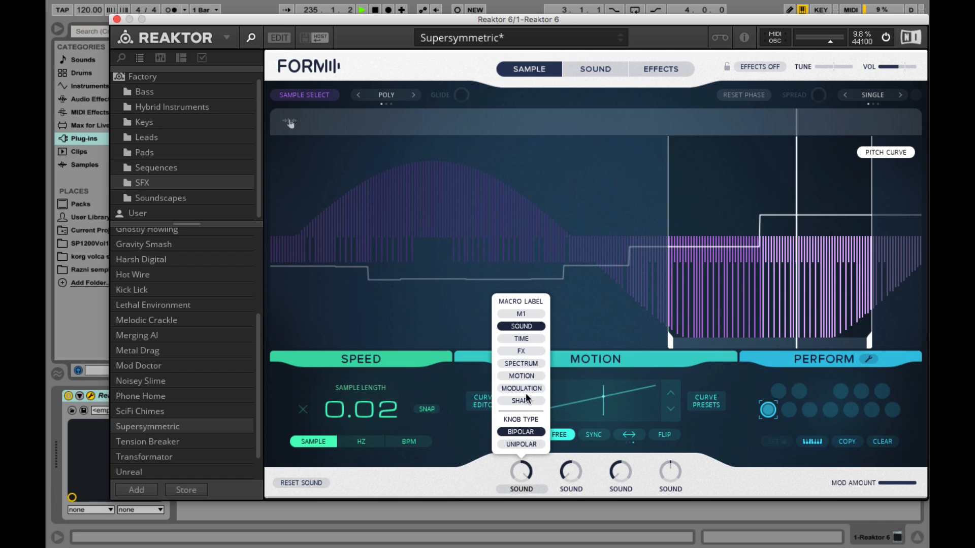
pyautogui.click(526, 489)
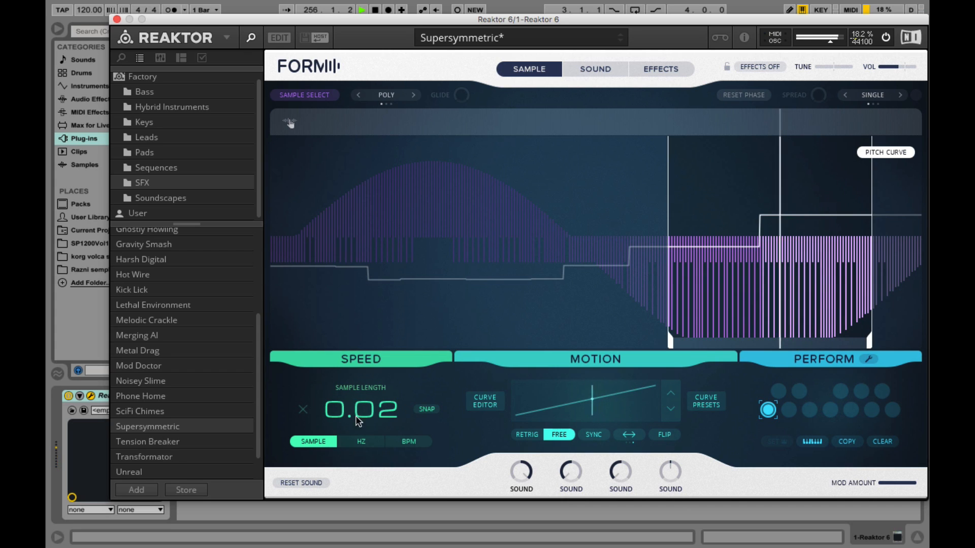
# Set the sample length to 0.11, then switch the speed mode to Hz and then BPM
pyautogui.moveTo(358, 420); pyautogui.dragTo(356, 384)
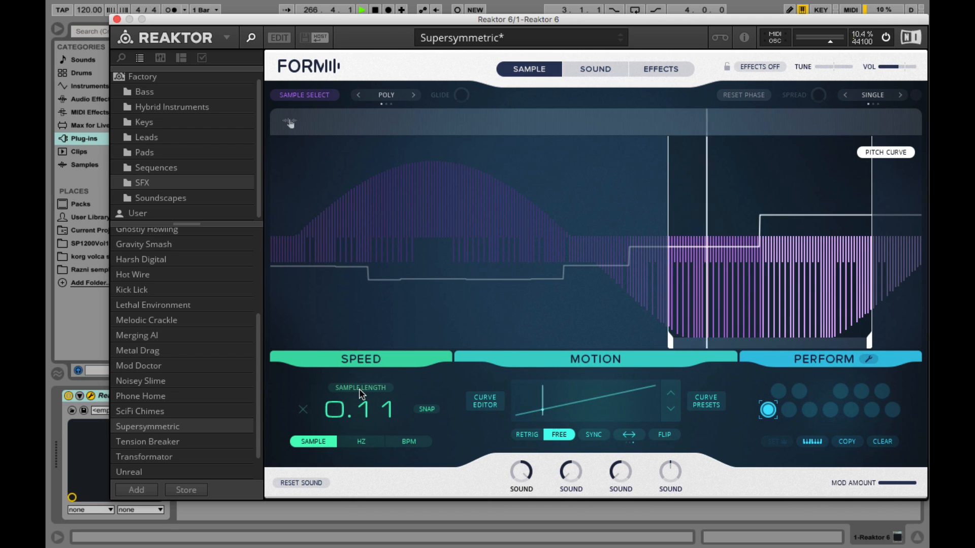
pyautogui.click(359, 442)
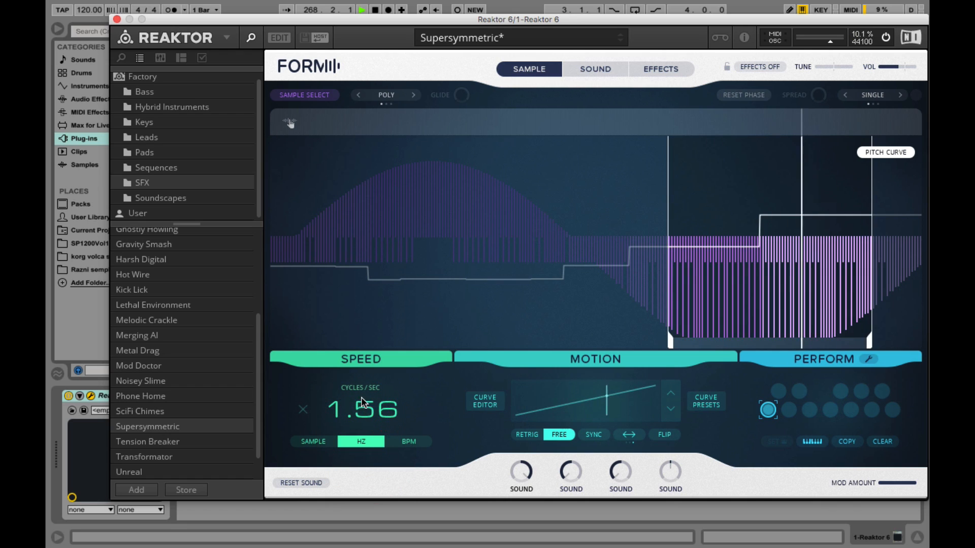
pyautogui.click(401, 444)
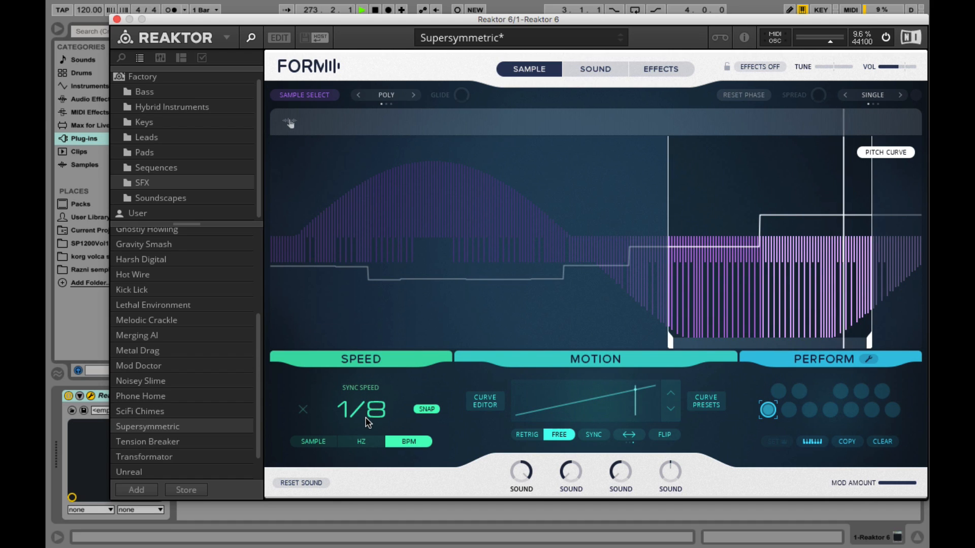
# Toggle Snap off and back on for the sync speed
pyautogui.click(427, 409)
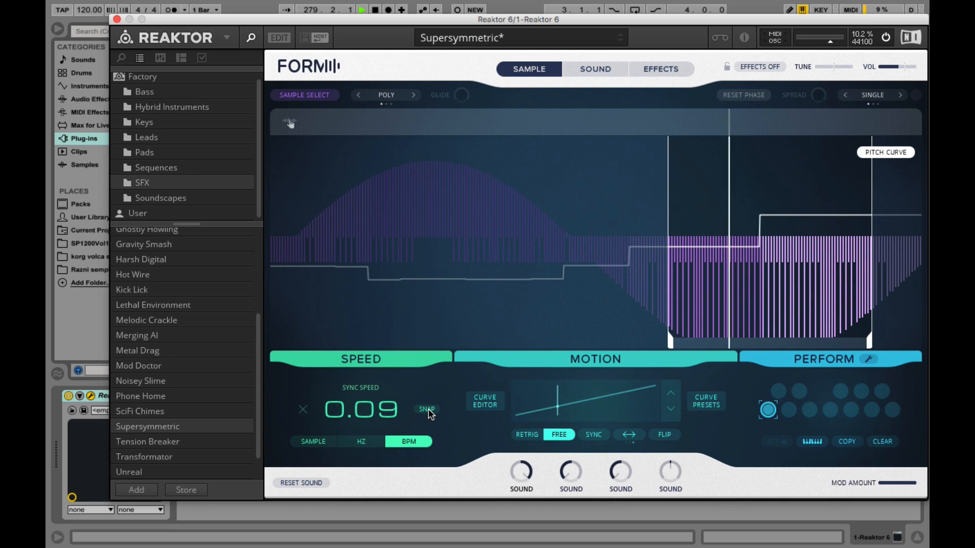
pyautogui.click(428, 409)
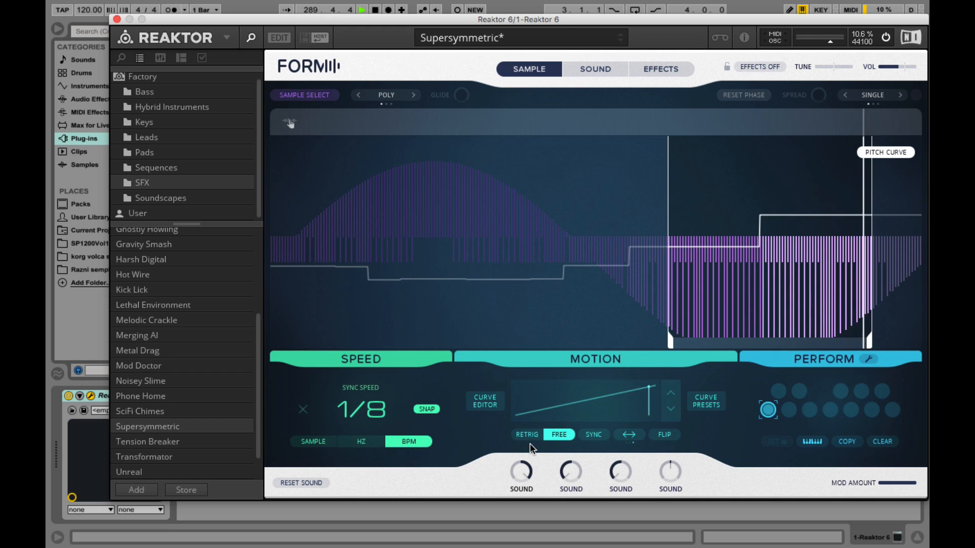
# Open the curve presets, choose the falling ramp, and set the sync speed to 1
pyautogui.click(706, 406)
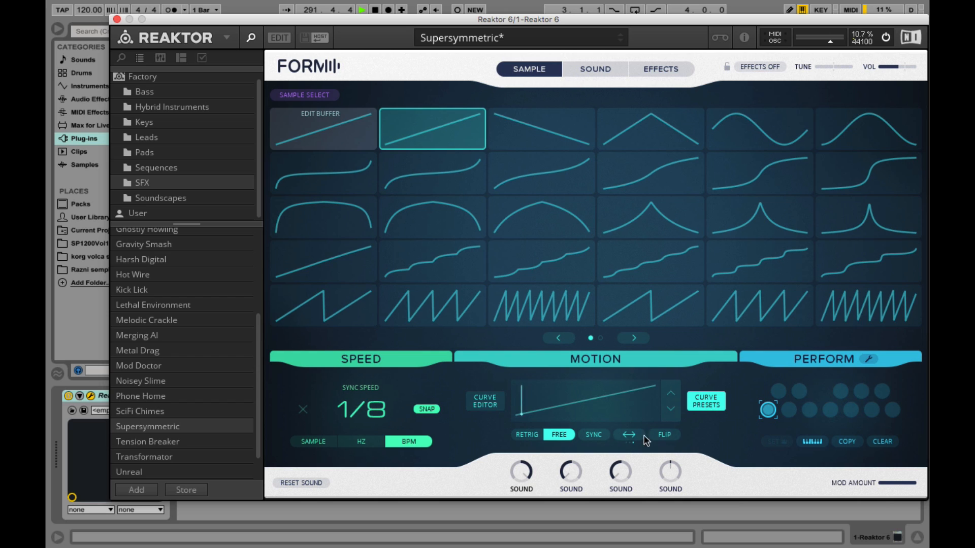
pyautogui.click(544, 137)
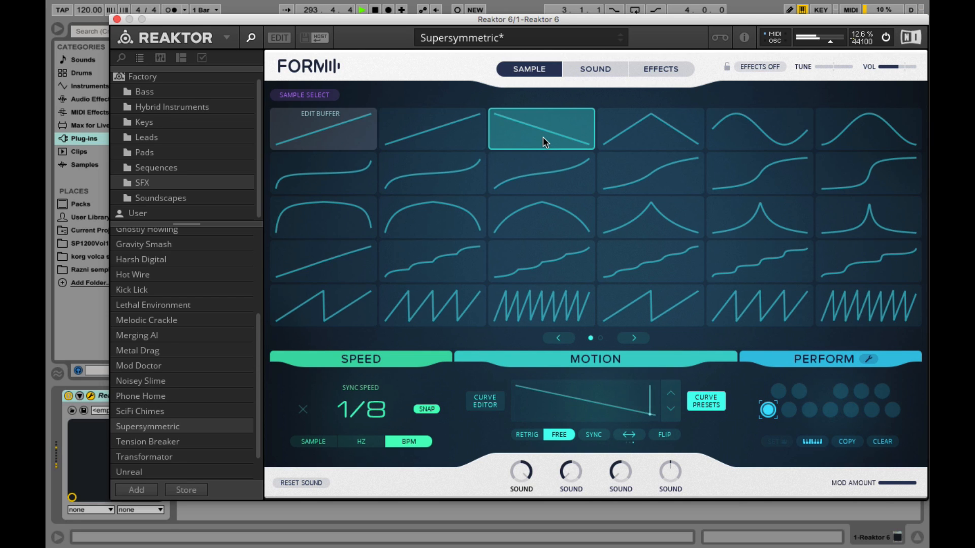
pyautogui.moveTo(372, 412); pyautogui.dragTo(373, 345)
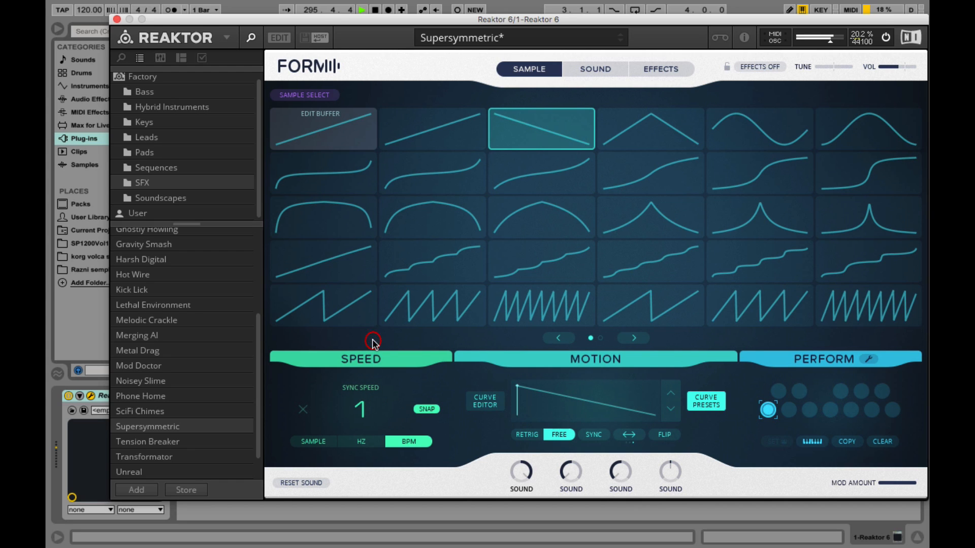
# Try the arch curve and the dense sawtooth preset, setting the sync speed to 1/8
pyautogui.click(549, 217)
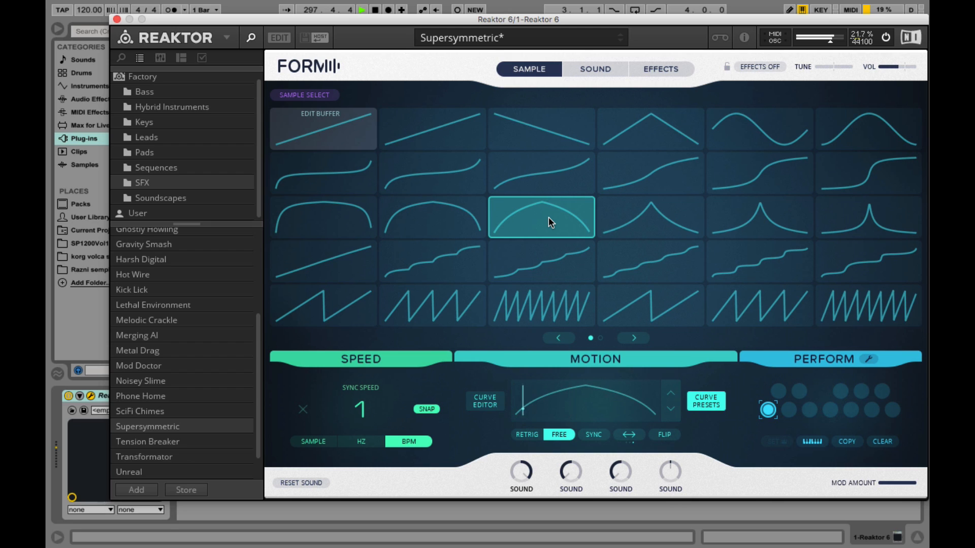
pyautogui.click(563, 307)
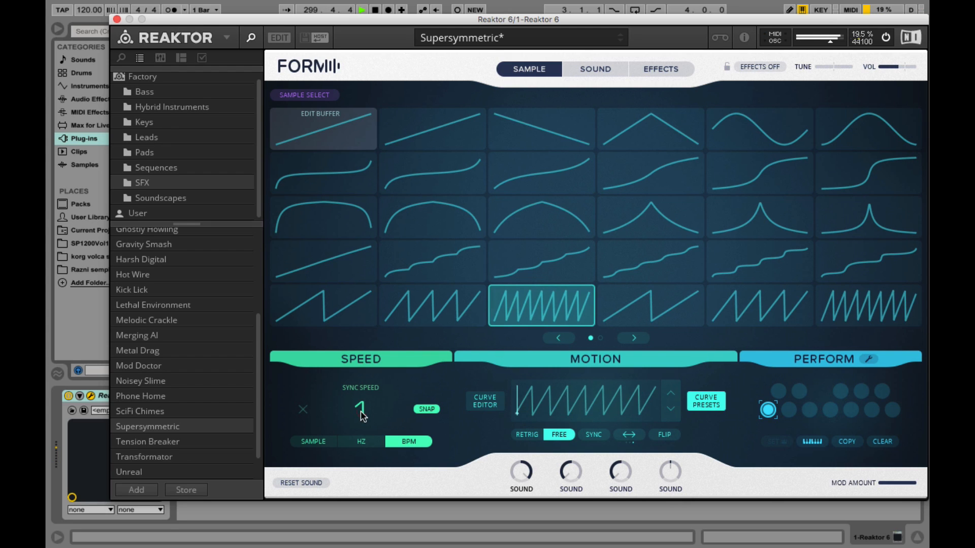
pyautogui.moveTo(360, 410); pyautogui.dragTo(358, 473)
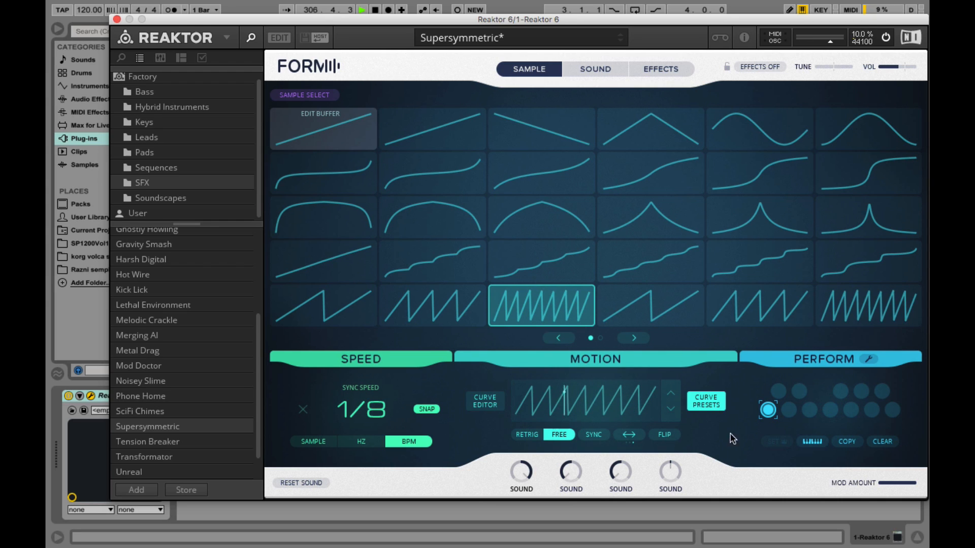
# Step through the next sawtooth presets and set the sync speed to 1
pyautogui.click(670, 390)
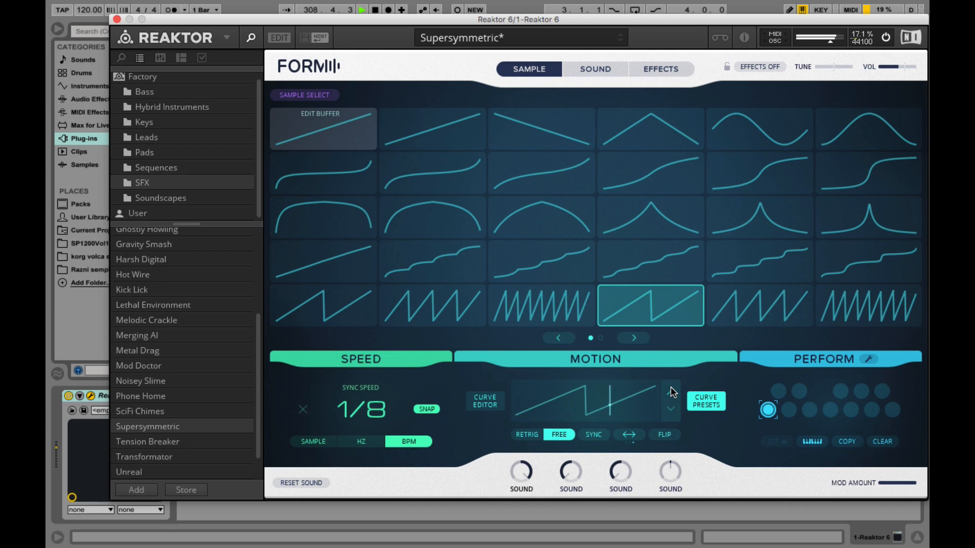
pyautogui.click(670, 391)
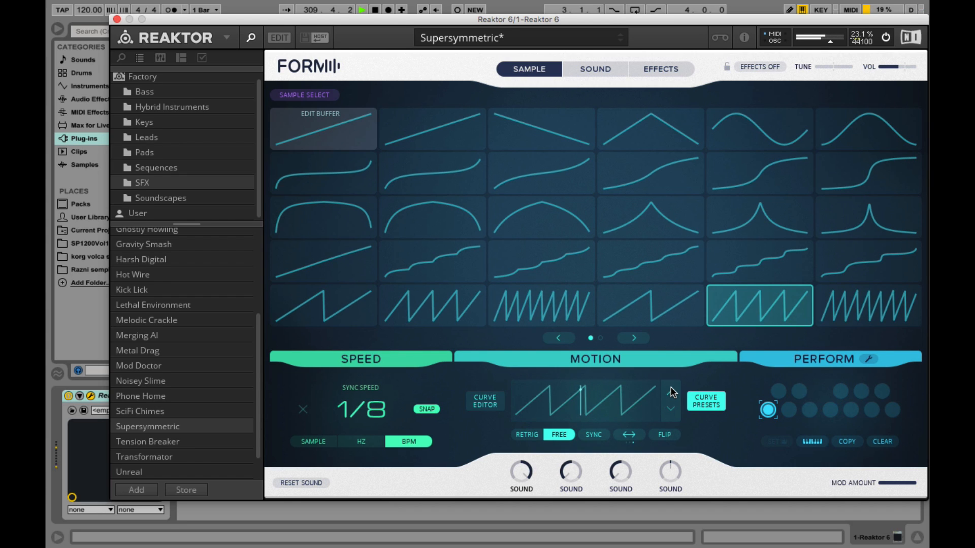
pyautogui.moveTo(358, 408); pyautogui.dragTo(358, 366)
pyautogui.click(670, 394)
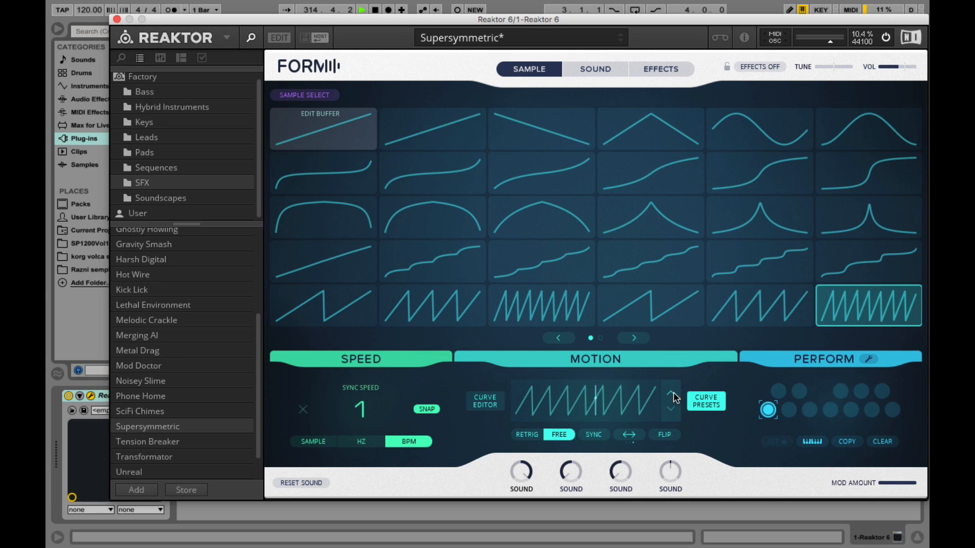
# Go to the second preset page, pick a stepped curve, and set the sync speed to 1/4
pyautogui.click(634, 336)
pyautogui.click(746, 181)
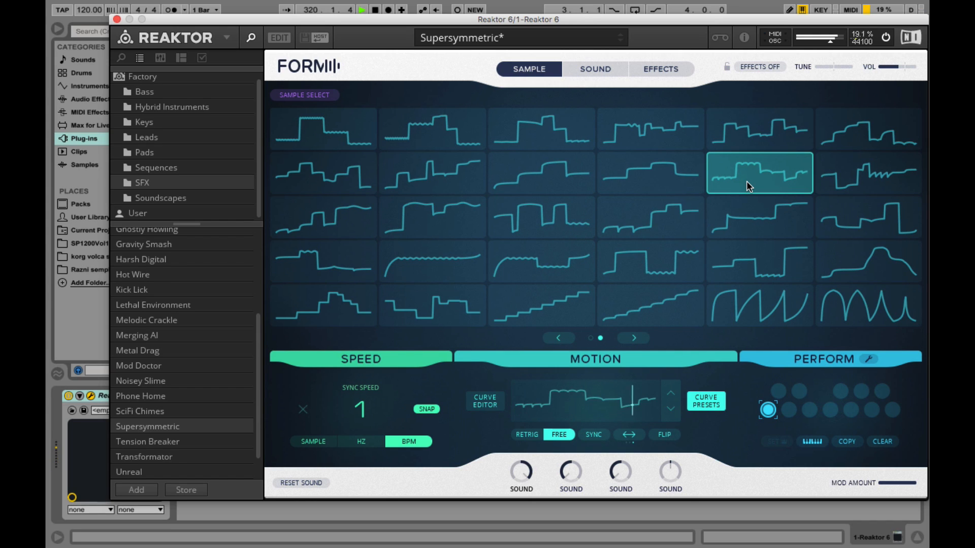
pyautogui.moveTo(365, 416); pyautogui.dragTo(362, 437)
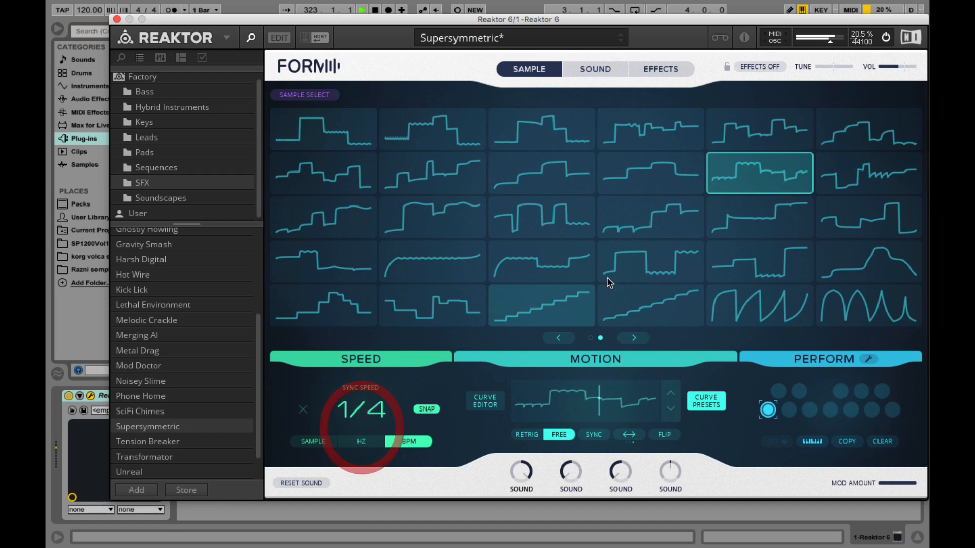
# Choose the stepped curve in the fourth row and close the curve presets
pyautogui.click(642, 261)
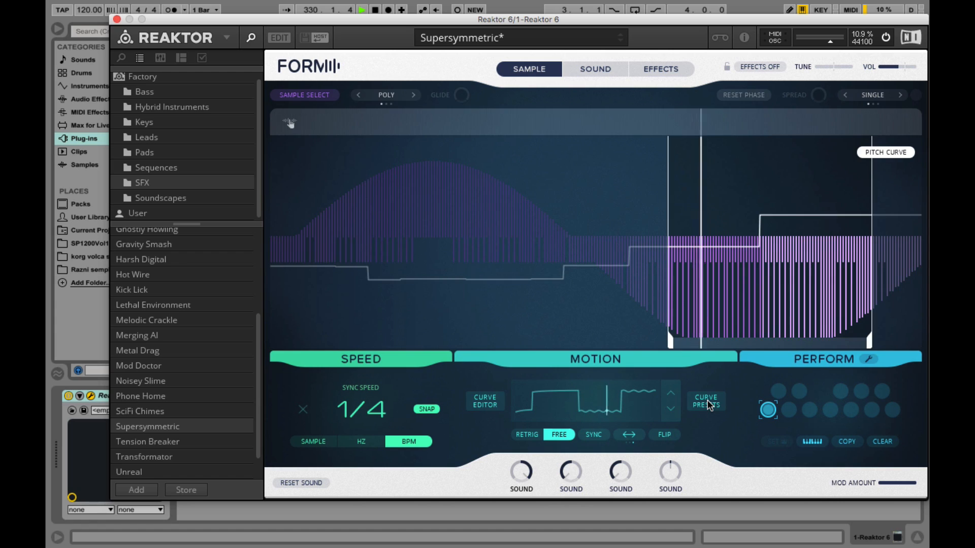
pyautogui.click(708, 405)
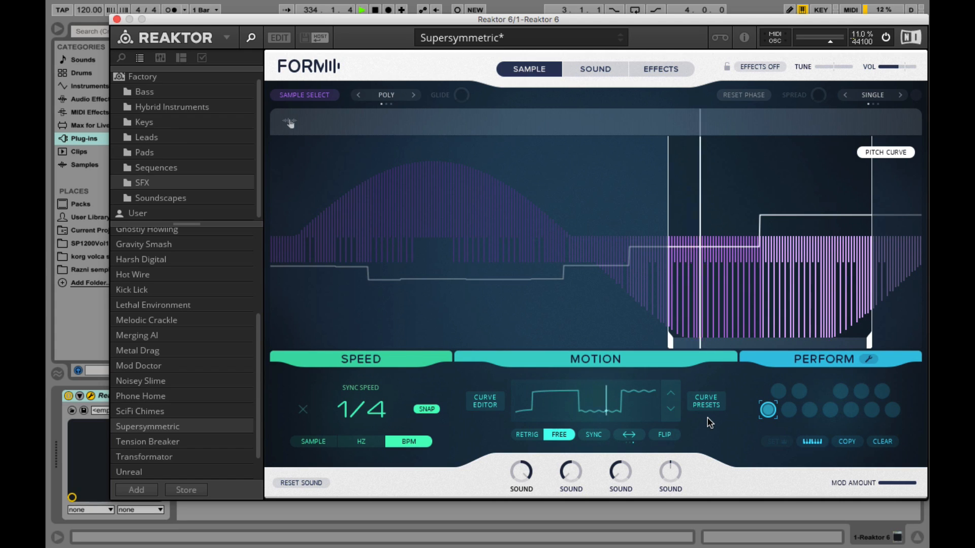
# Switch the motion playback to Retrig and cycle the loop button through its modes
pyautogui.click(528, 435)
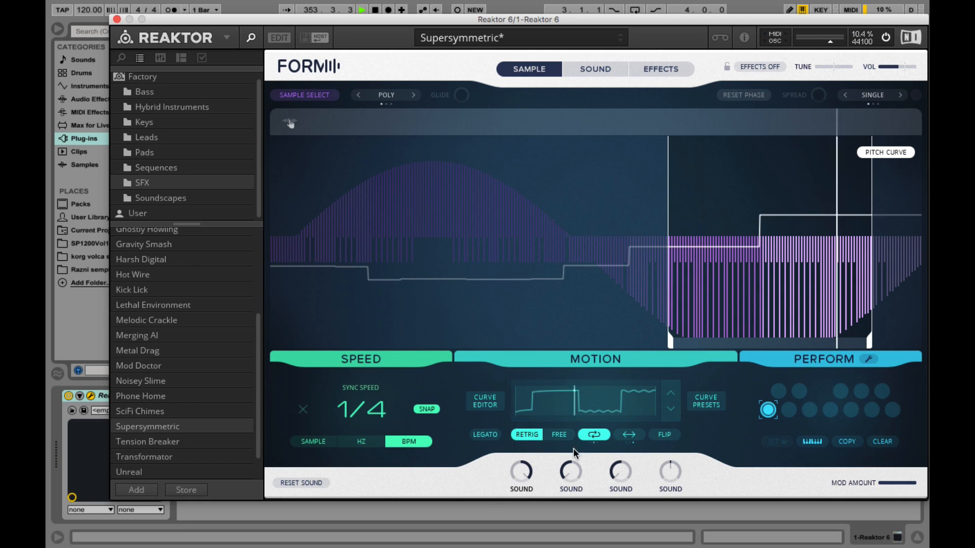
pyautogui.click(599, 438)
pyautogui.click(601, 440)
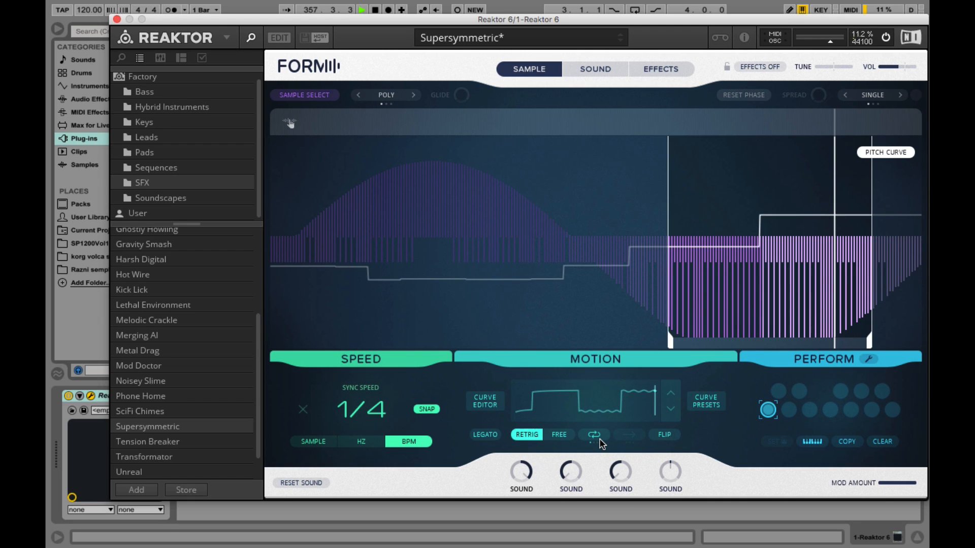
pyautogui.click(601, 441)
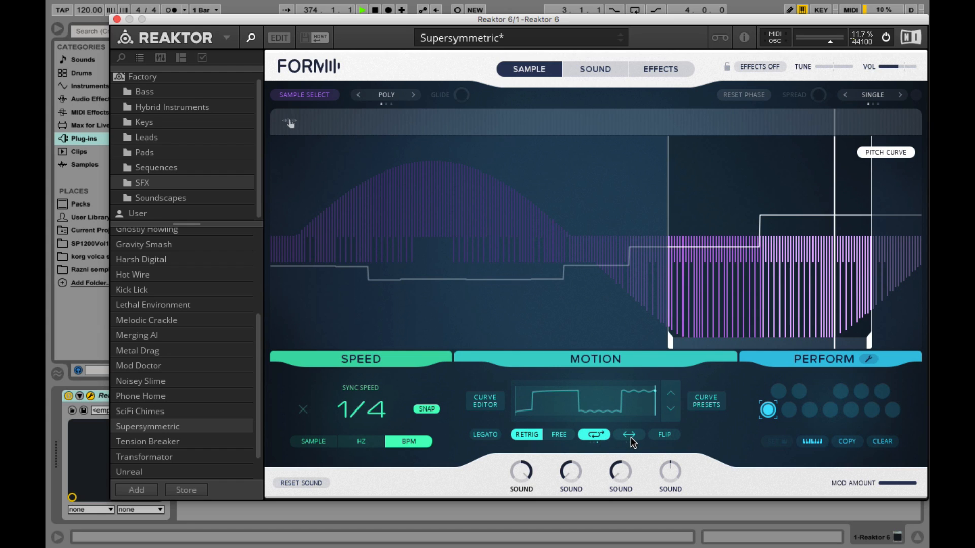
pyautogui.click(604, 435)
pyautogui.click(604, 435)
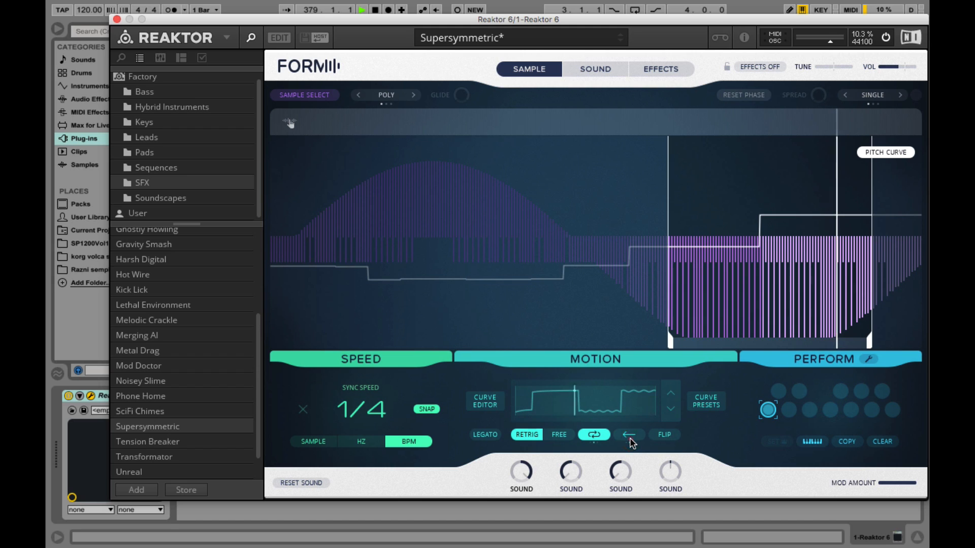
# Cycle the playback direction through its modes to bidirectional and set the sync speed to 1/2
pyautogui.click(630, 435)
pyautogui.click(630, 435)
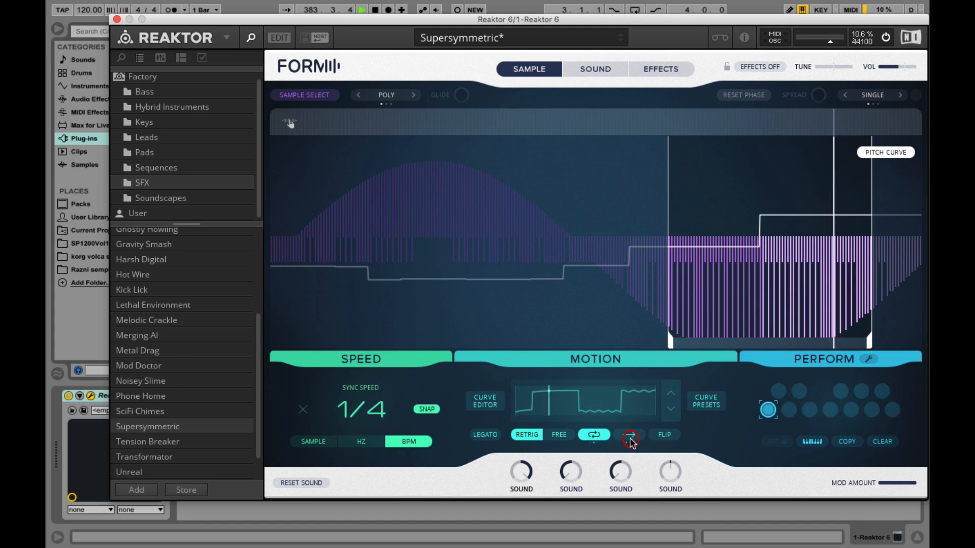
pyautogui.click(629, 435)
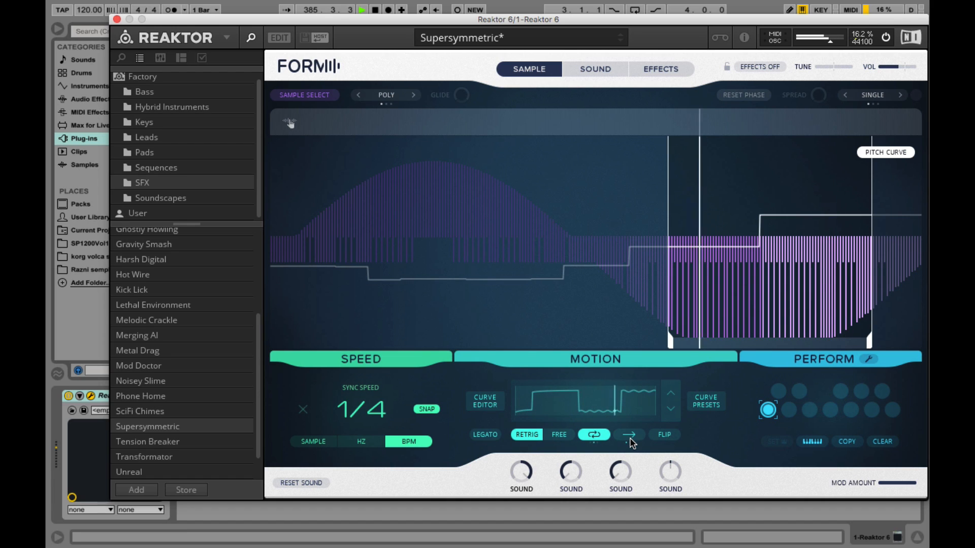
pyautogui.moveTo(358, 411); pyautogui.dragTo(359, 402)
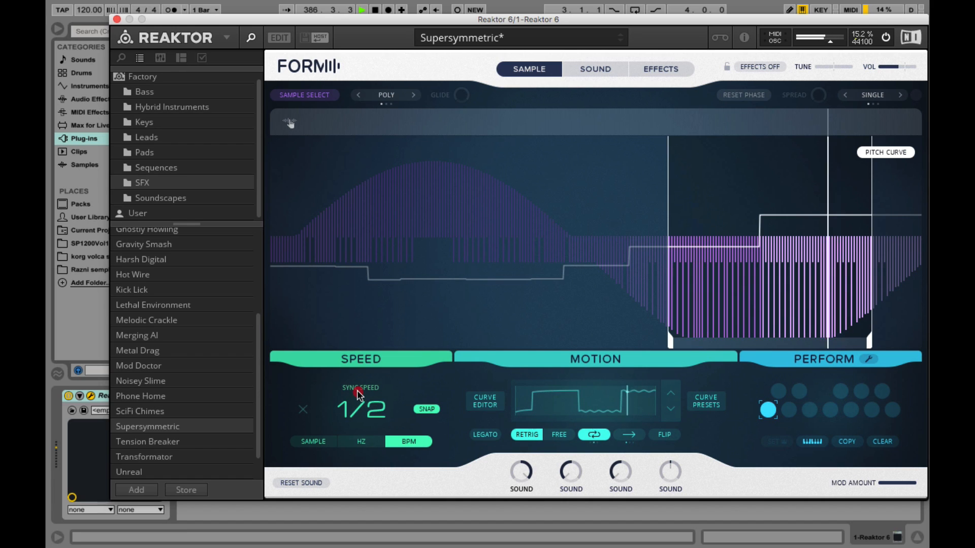
pyautogui.click(629, 434)
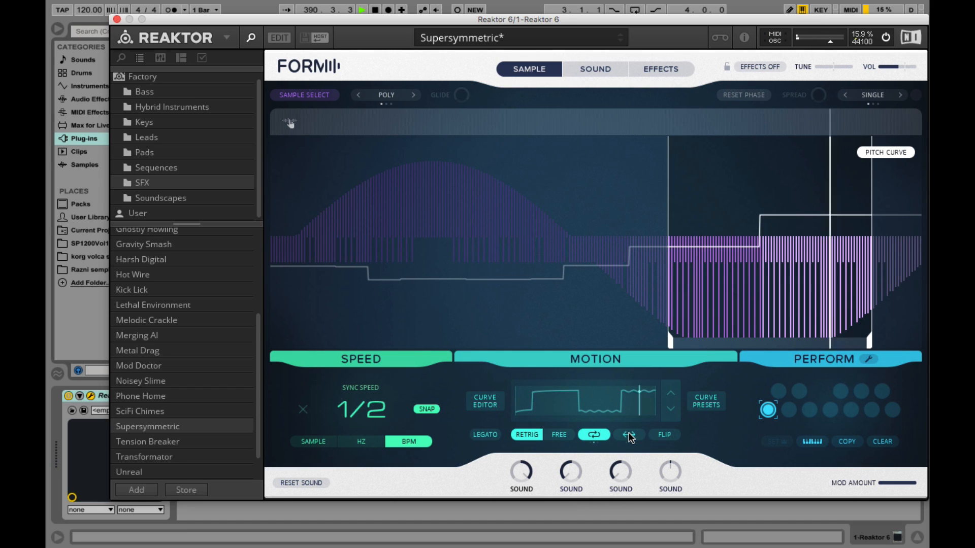
# Switch the motion playback to Free and set the sync speed to 1/8
pyautogui.click(561, 435)
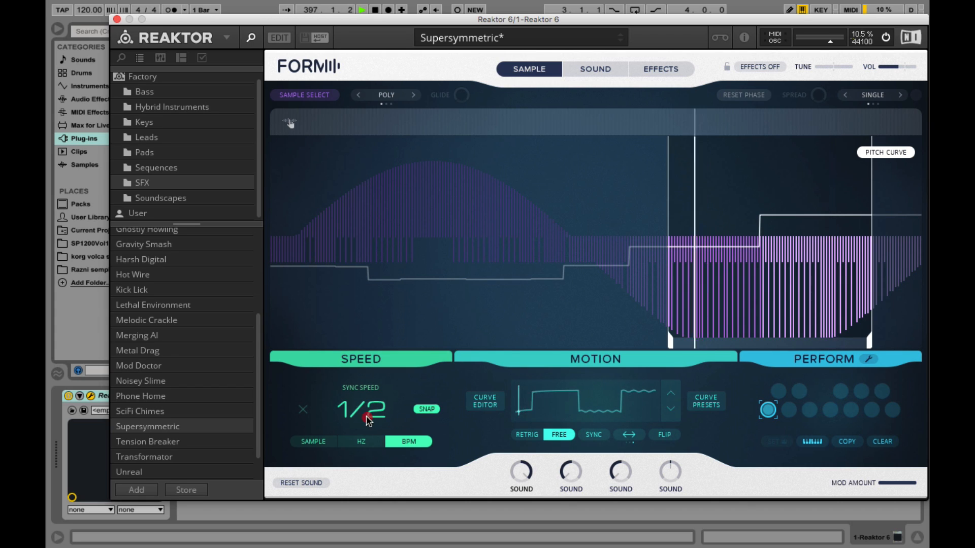
pyautogui.moveTo(367, 414); pyautogui.dragTo(368, 459)
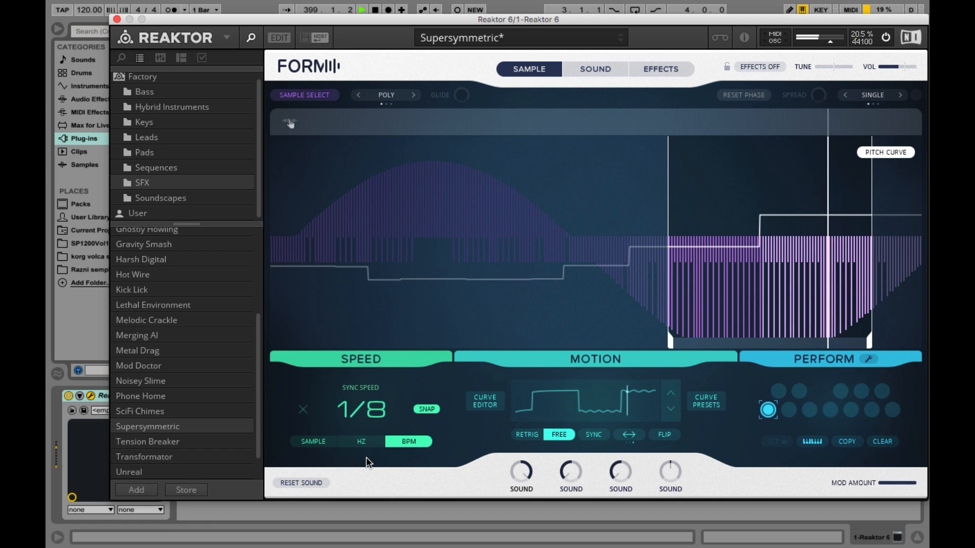
pyautogui.click(367, 457)
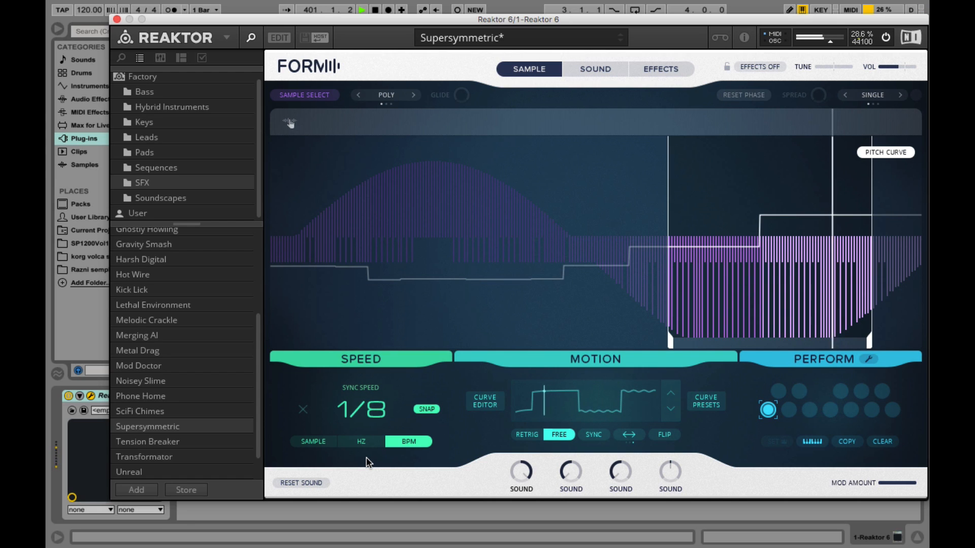
# Switch the motion playback to Retrig, back to Free, and turn on Sync
pyautogui.click(528, 435)
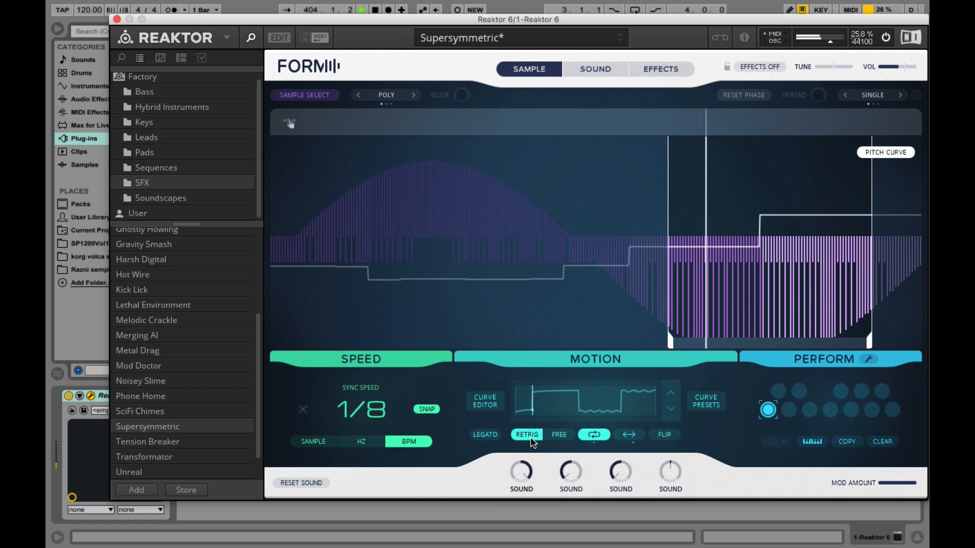
pyautogui.click(559, 436)
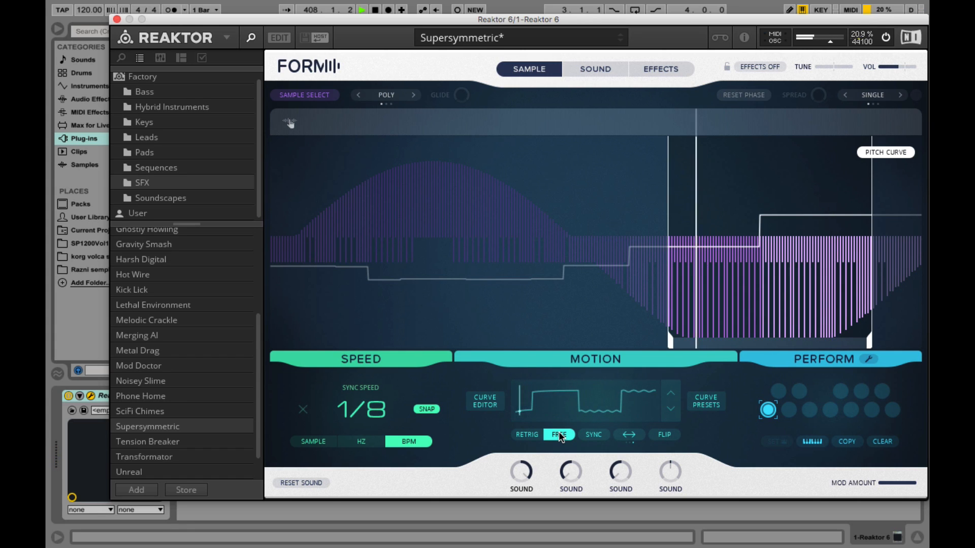
pyautogui.click(592, 436)
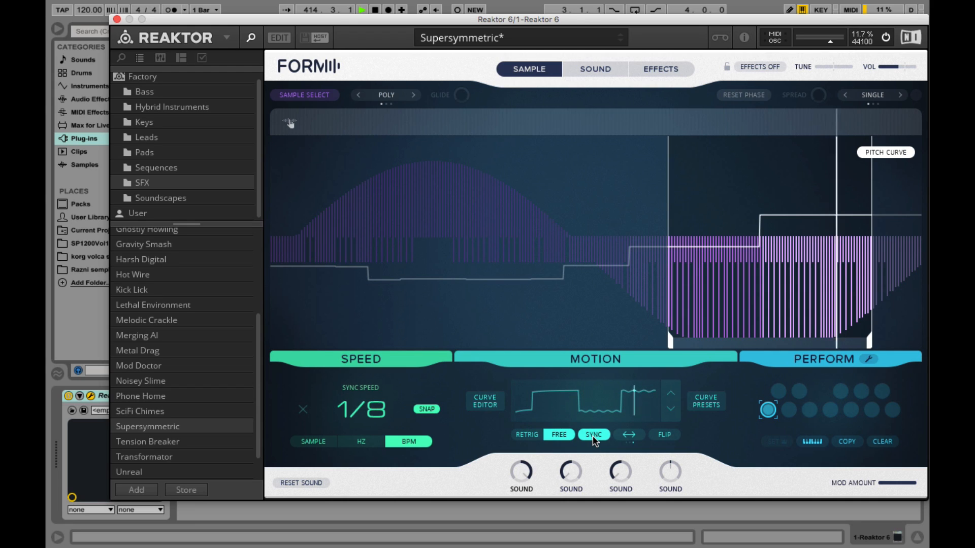
# Open the curve editor
pyautogui.click(671, 438)
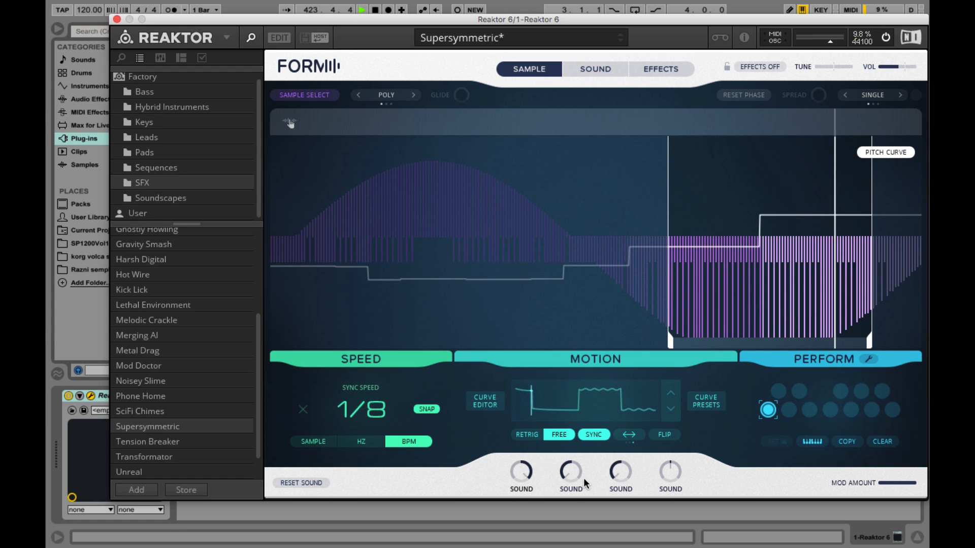
pyautogui.click(478, 401)
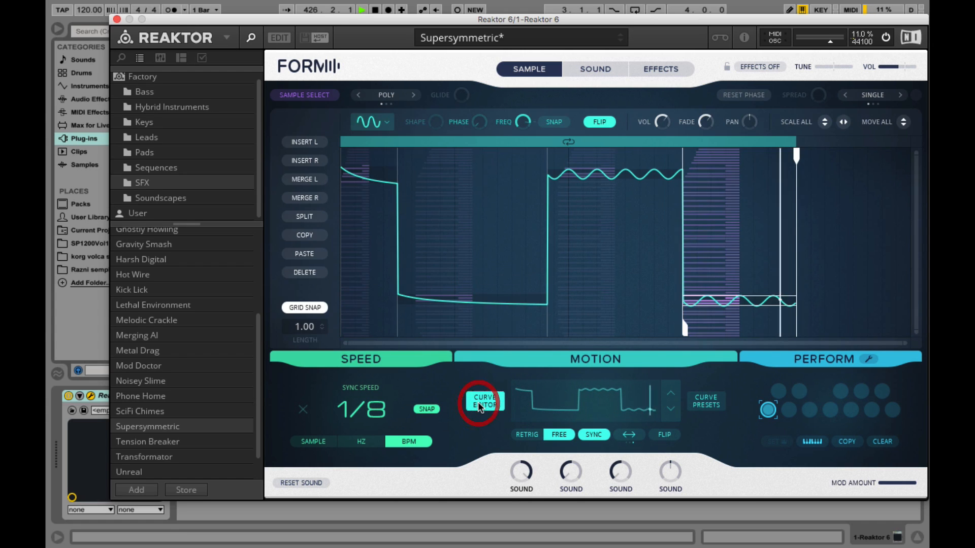